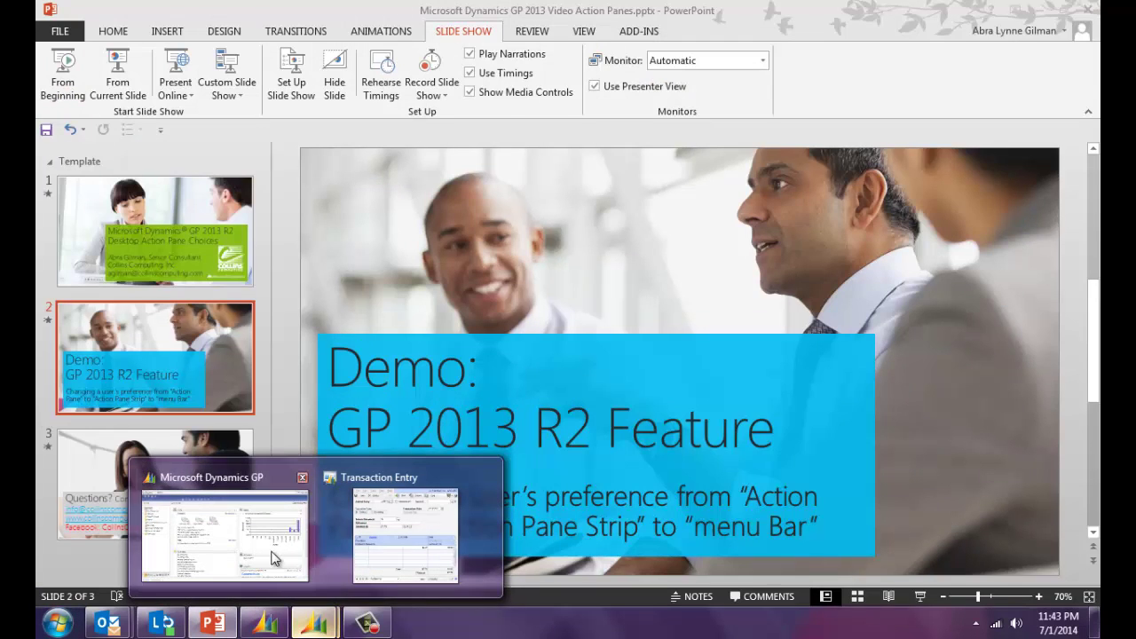
Step: Bring up the open Transaction Entry window and browse its Edit, Tools and Help menus
{"action": "left_click", "coordinate": [312, 626]}
{"action": "mouse_move", "coordinate": [320, 626]}
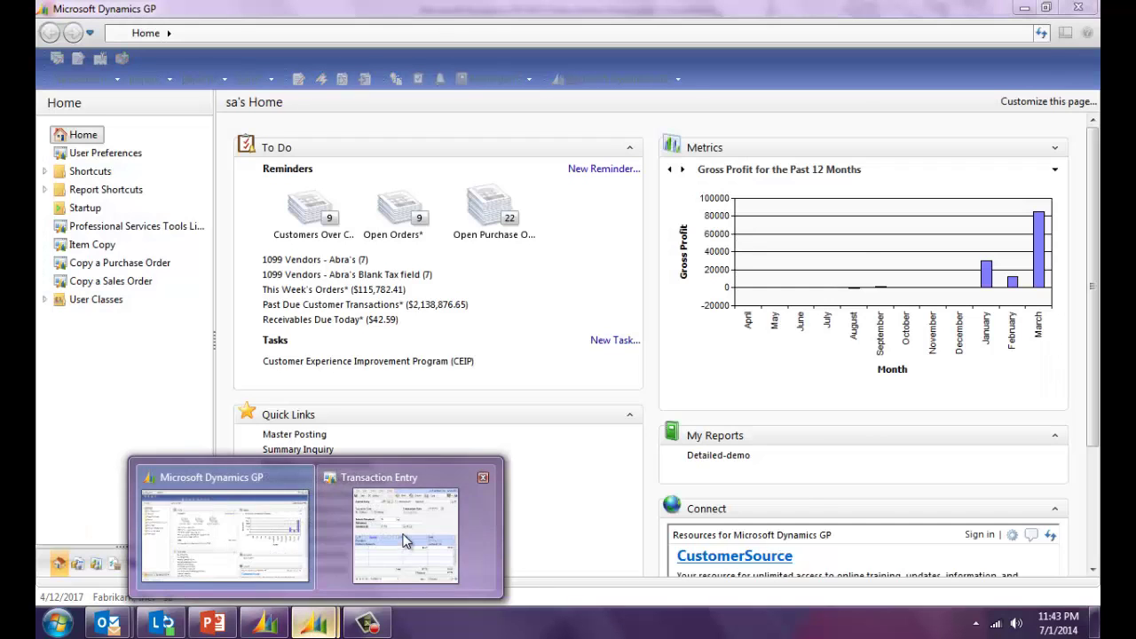
{"action": "left_click", "coordinate": [406, 538]}
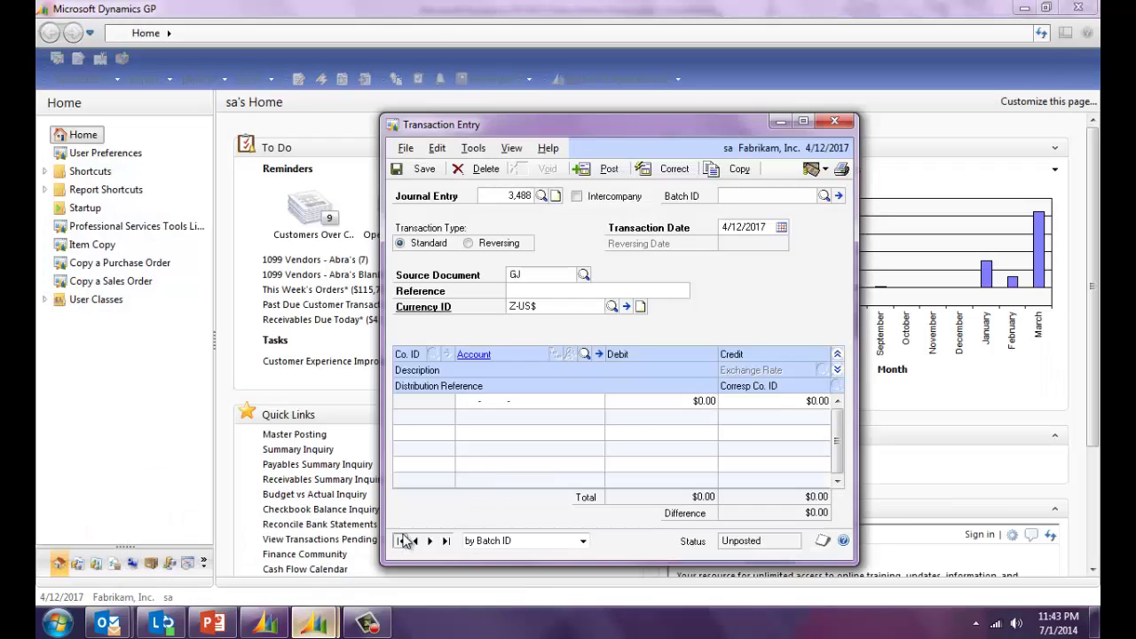
{"action": "left_click", "coordinate": [437, 148]}
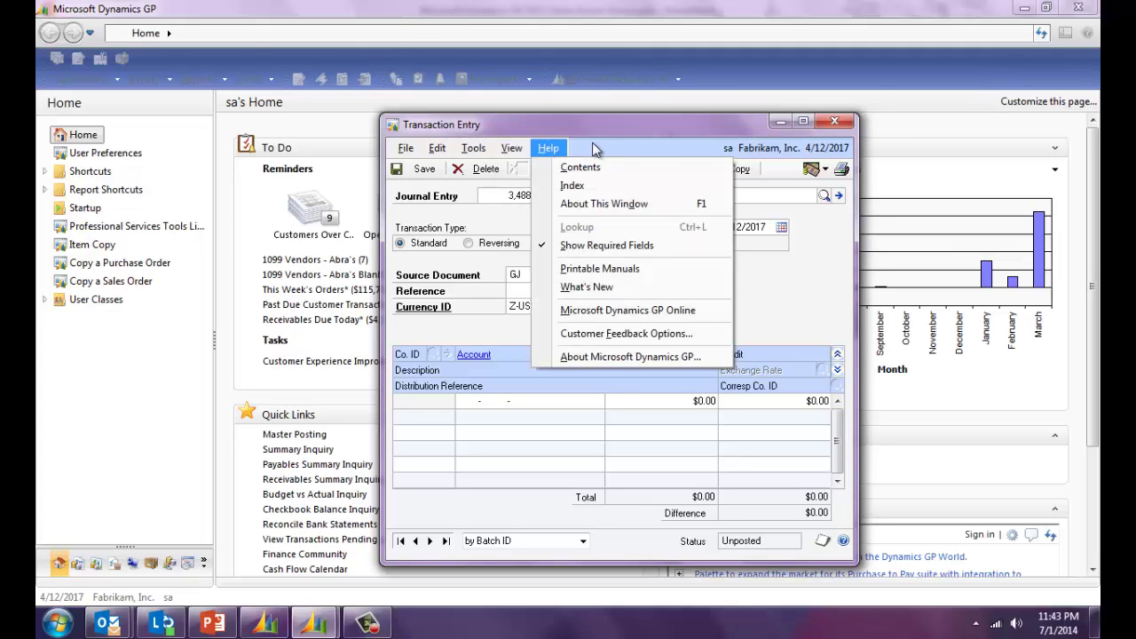
{"action": "left_click", "coordinate": [547, 148]}
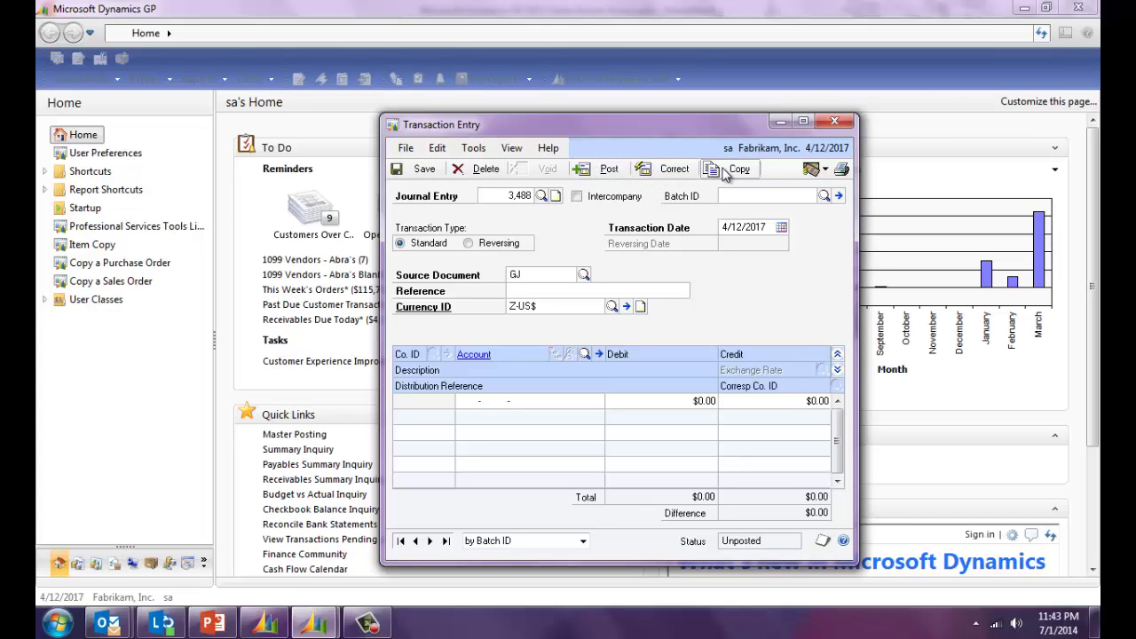
Step: Close Transaction Entry, then open General Ledger Transaction Entry in the other GP session
{"action": "left_click", "coordinate": [834, 121]}
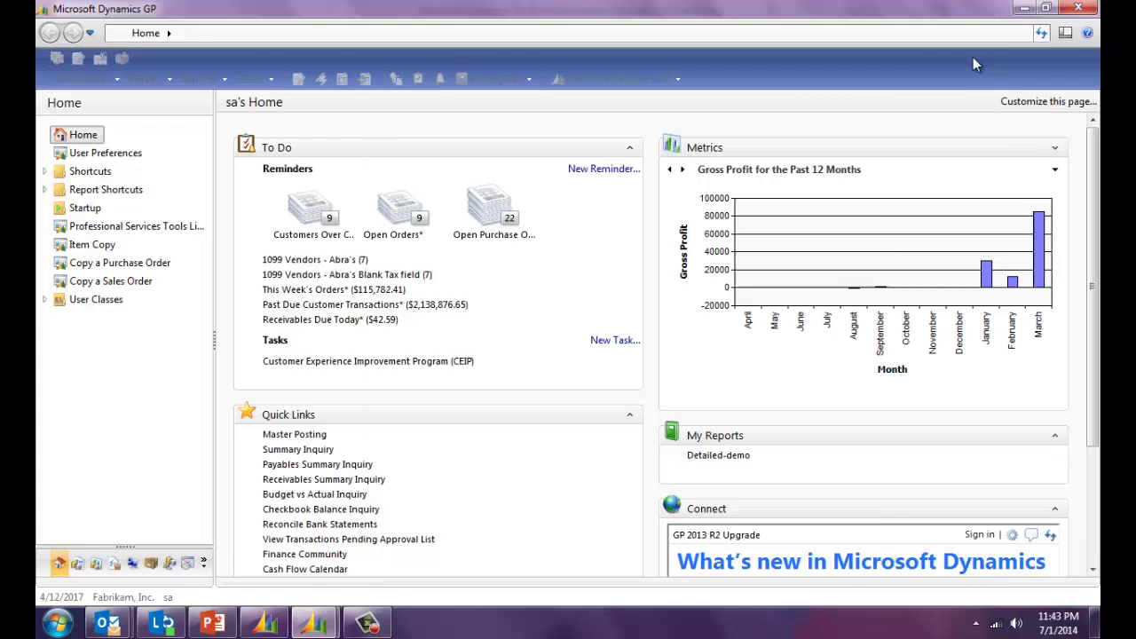
{"action": "left_click", "coordinate": [1025, 9]}
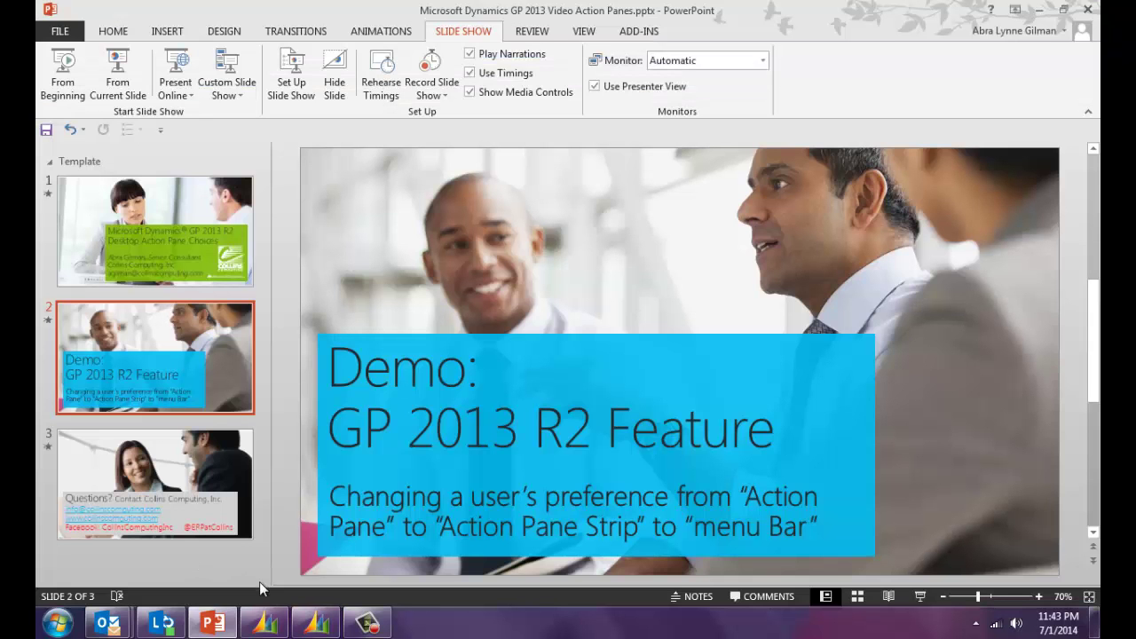
{"action": "left_click", "coordinate": [264, 619]}
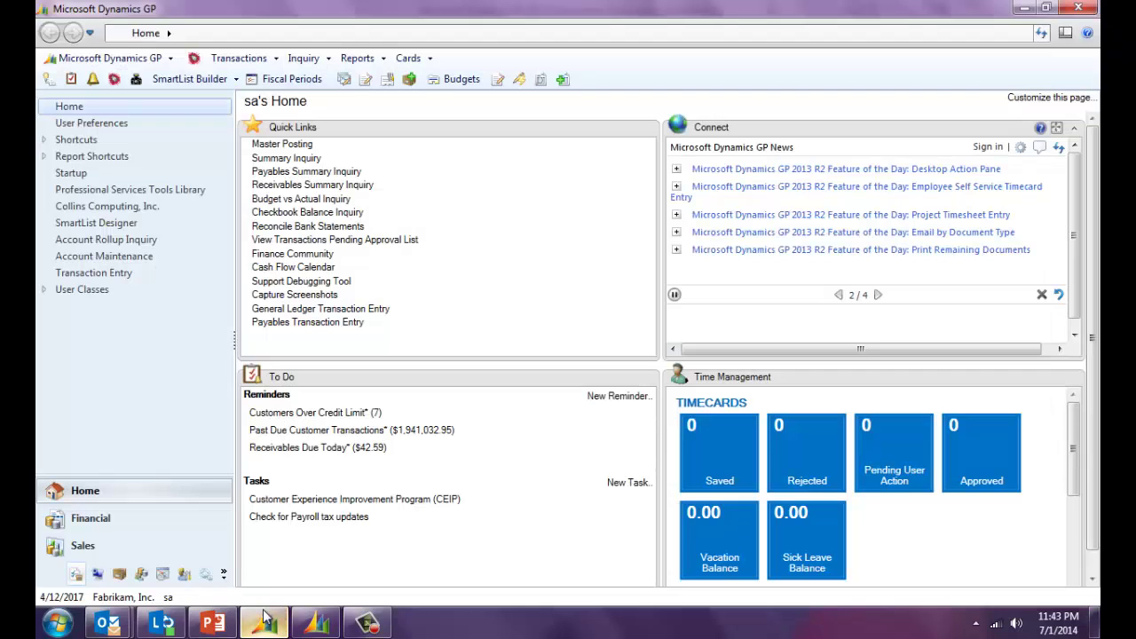
{"action": "left_click", "coordinate": [295, 309]}
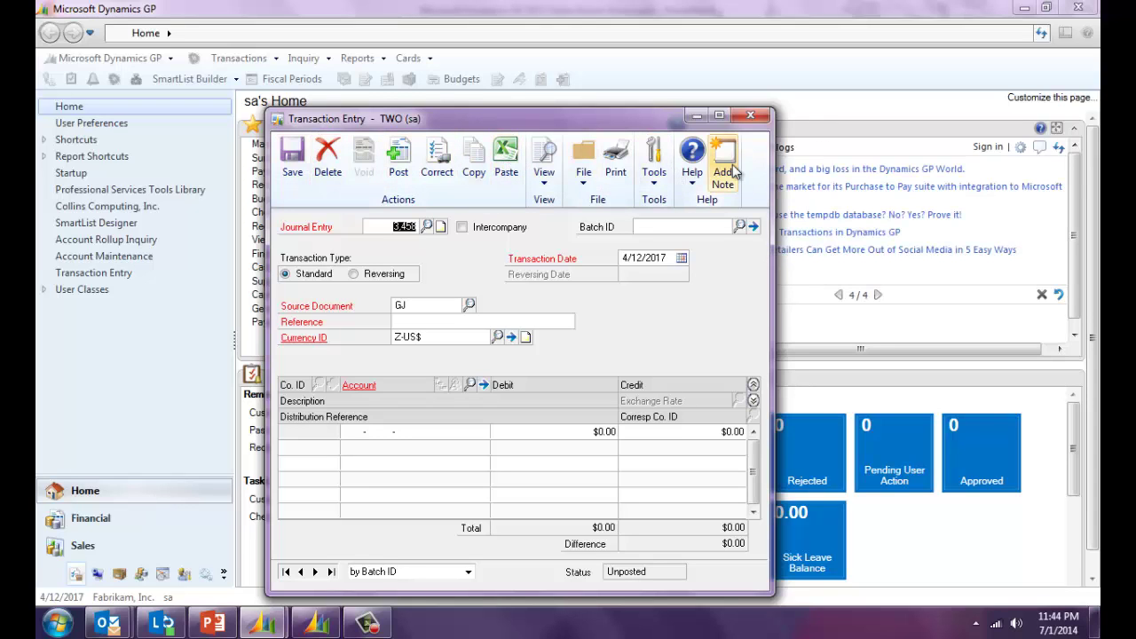
Step: Browse the View, File and Tools groups, including Customize and Macro, then open the Microsoft Dynamics GP menu
{"action": "left_click", "coordinate": [544, 169]}
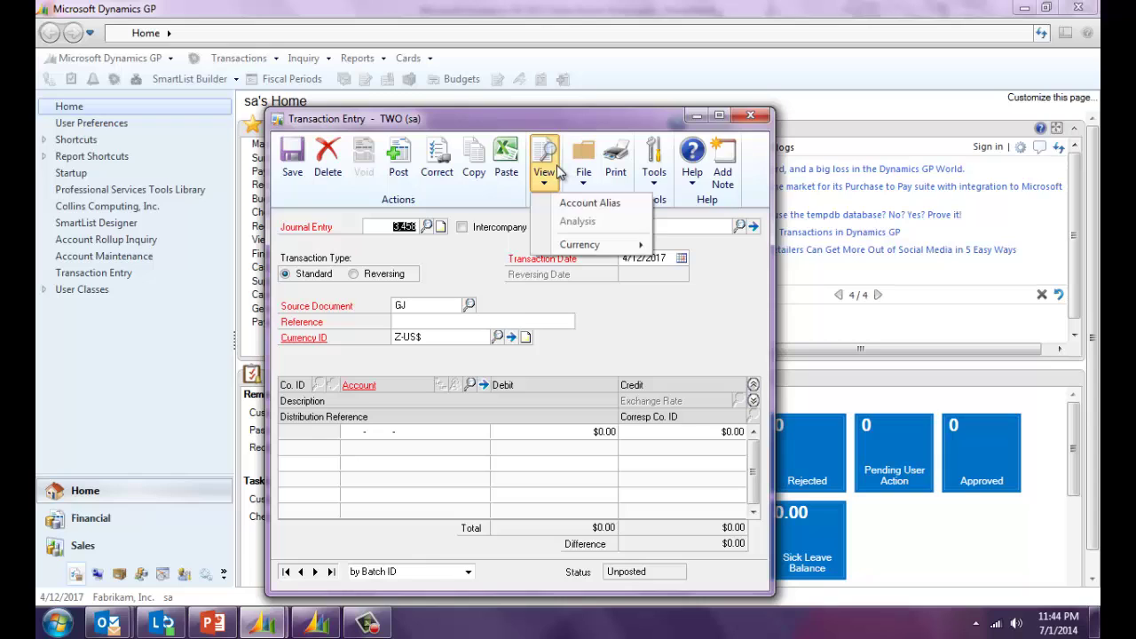
{"action": "left_click", "coordinate": [585, 173]}
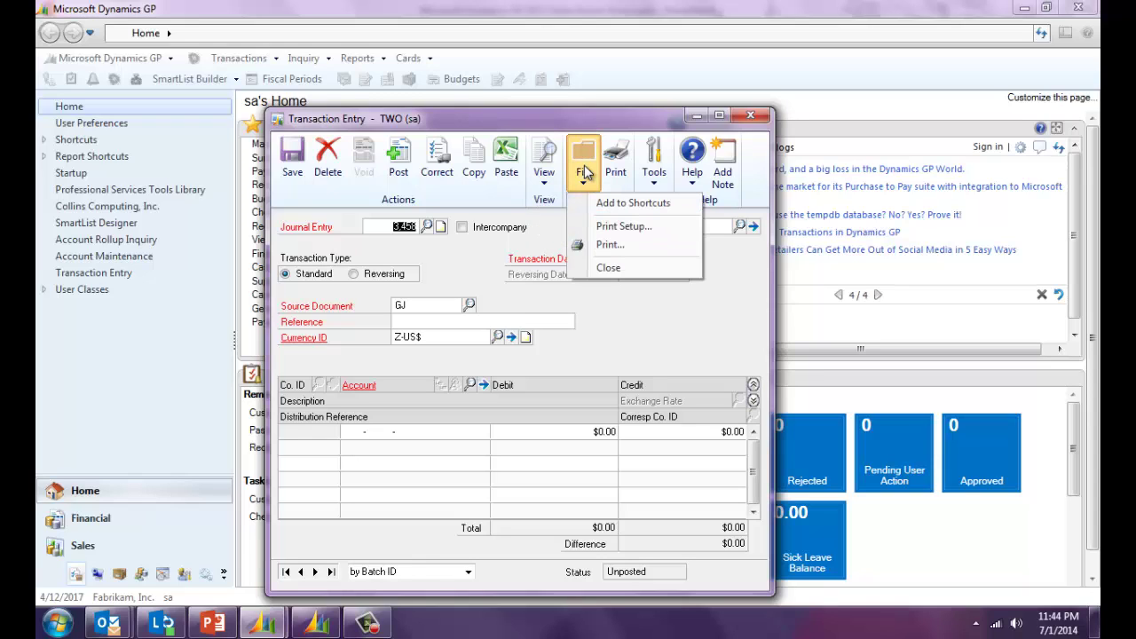
{"action": "left_click", "coordinate": [654, 170]}
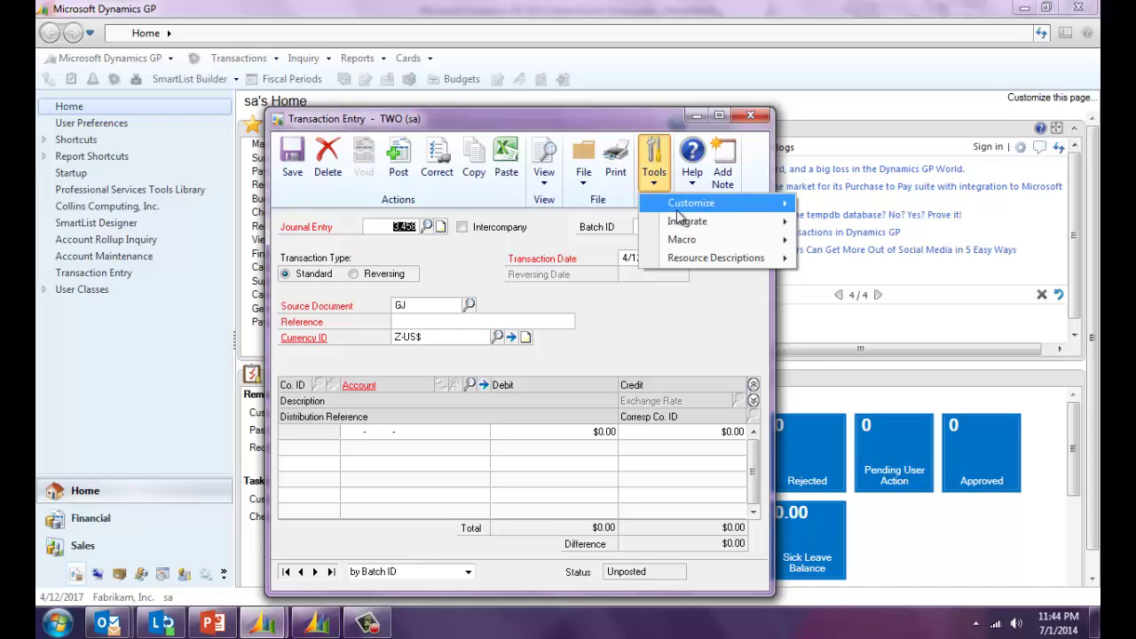
{"action": "mouse_move", "coordinate": [678, 212]}
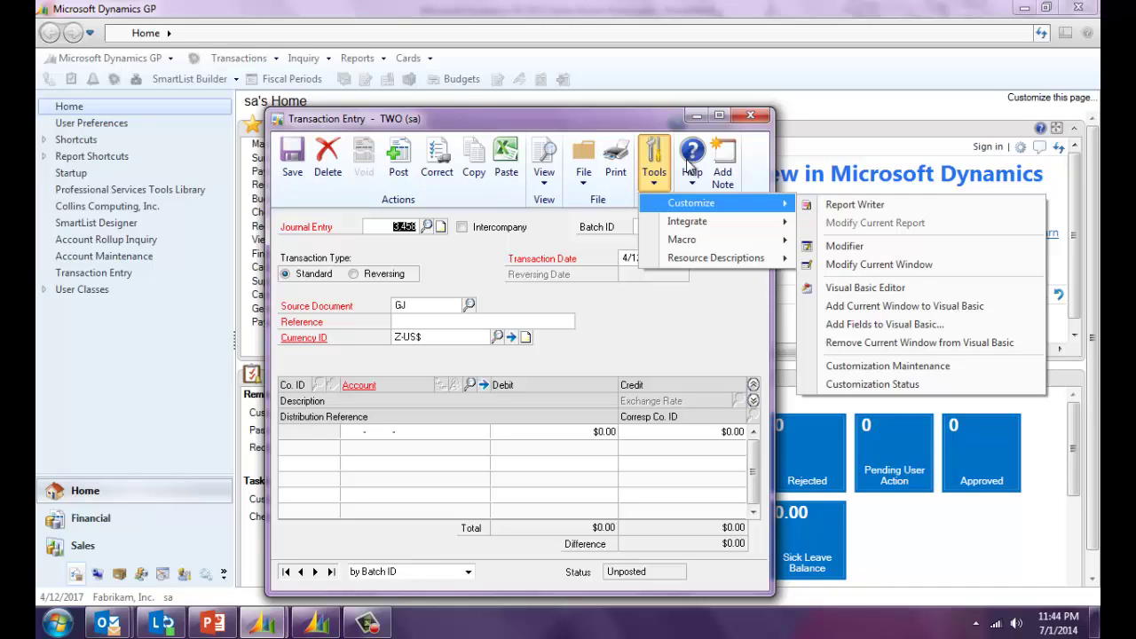
{"action": "mouse_move", "coordinate": [692, 240]}
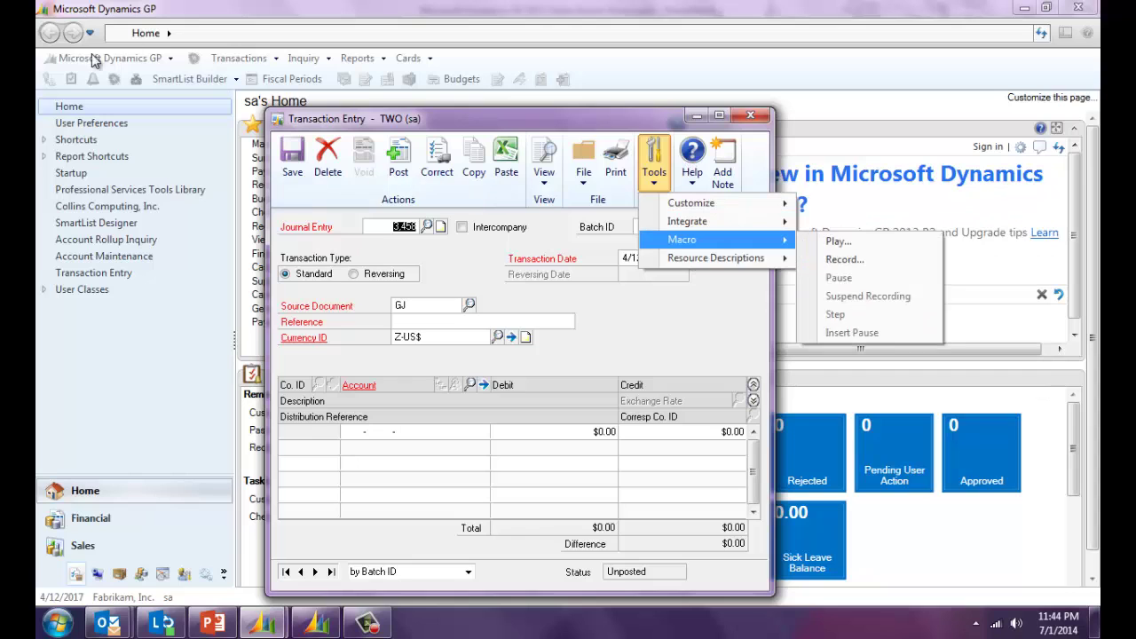
{"action": "left_click", "coordinate": [95, 60]}
{"action": "left_click", "coordinate": [95, 61]}
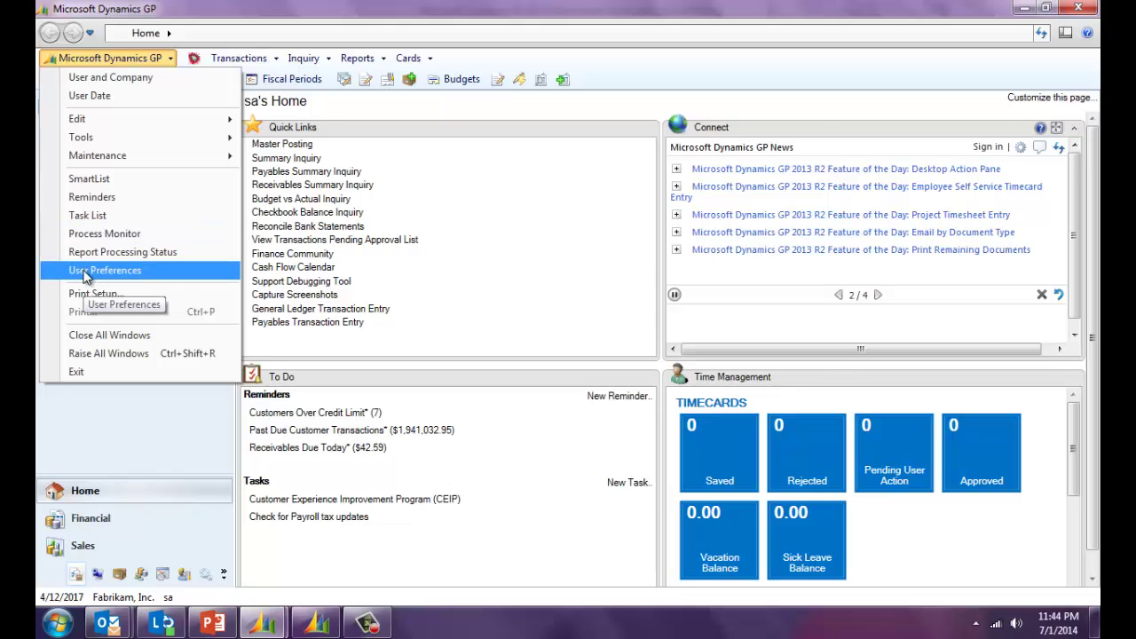
Step: Set Window Command Display to Action Pane Strip in User Preferences, then close Dynamics GP
{"action": "left_click", "coordinate": [86, 271]}
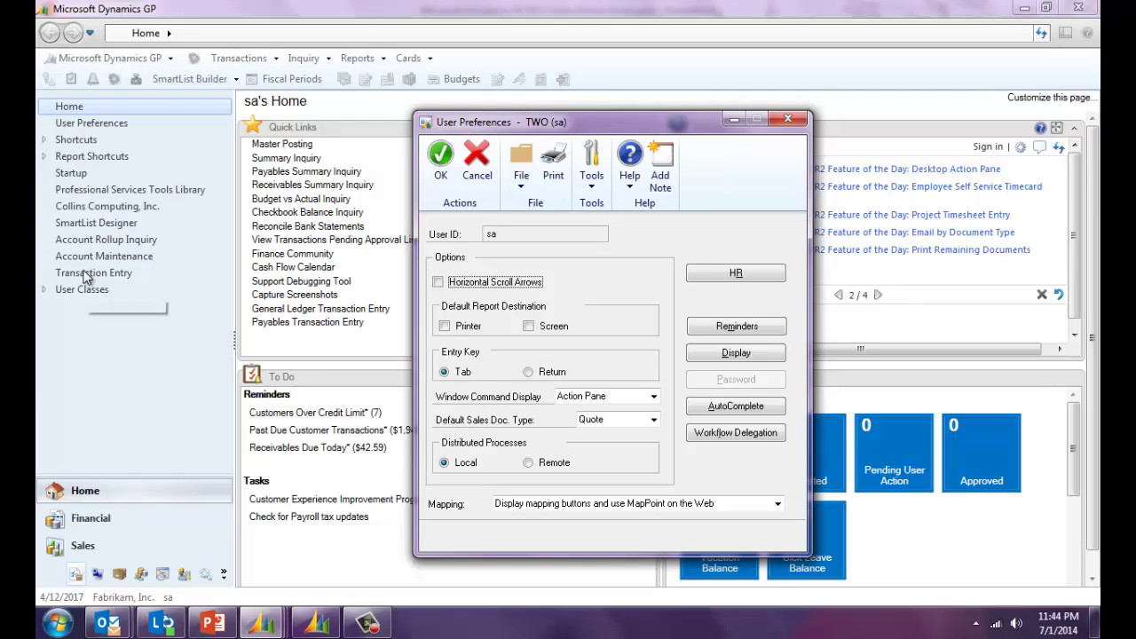
{"action": "left_click", "coordinate": [601, 397]}
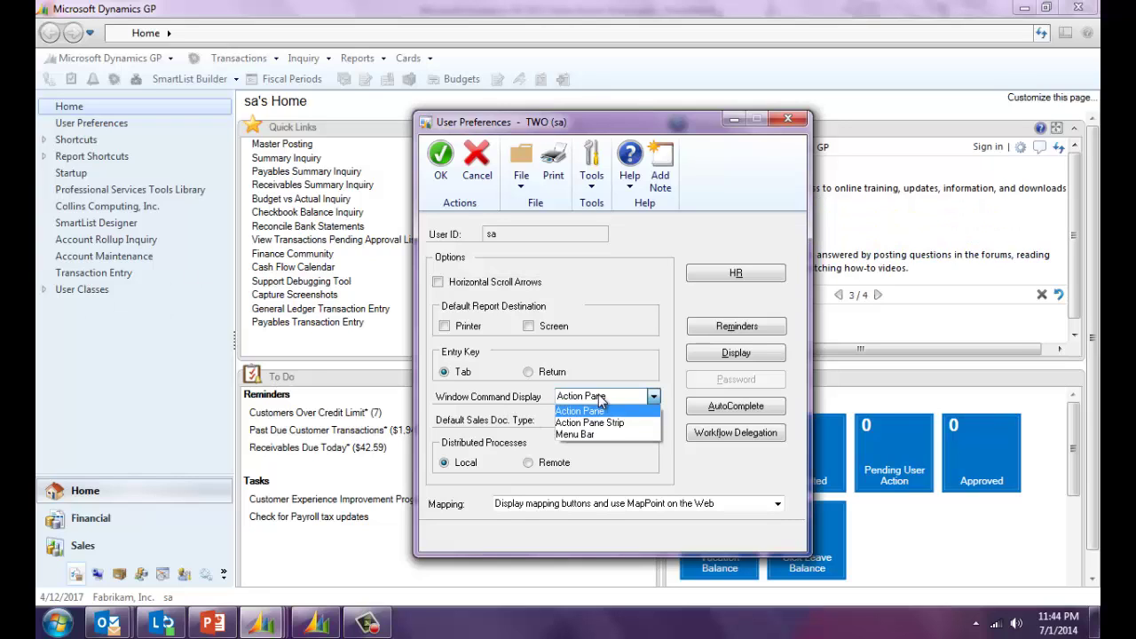
{"action": "left_click", "coordinate": [597, 422]}
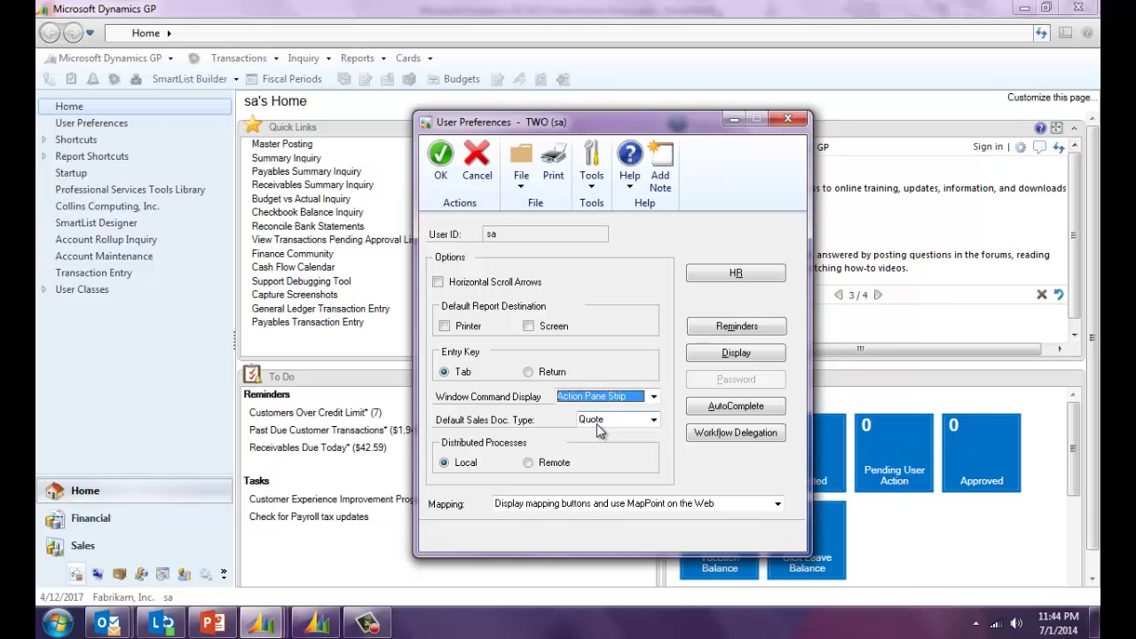
{"action": "left_click", "coordinate": [440, 158]}
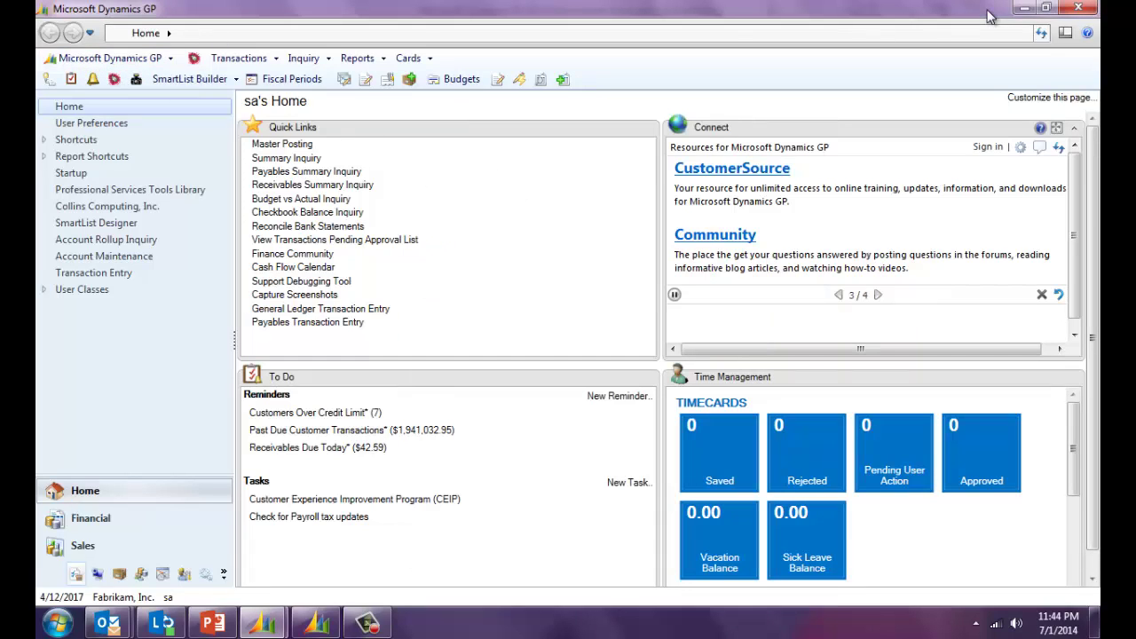
{"action": "left_click", "coordinate": [1075, 8]}
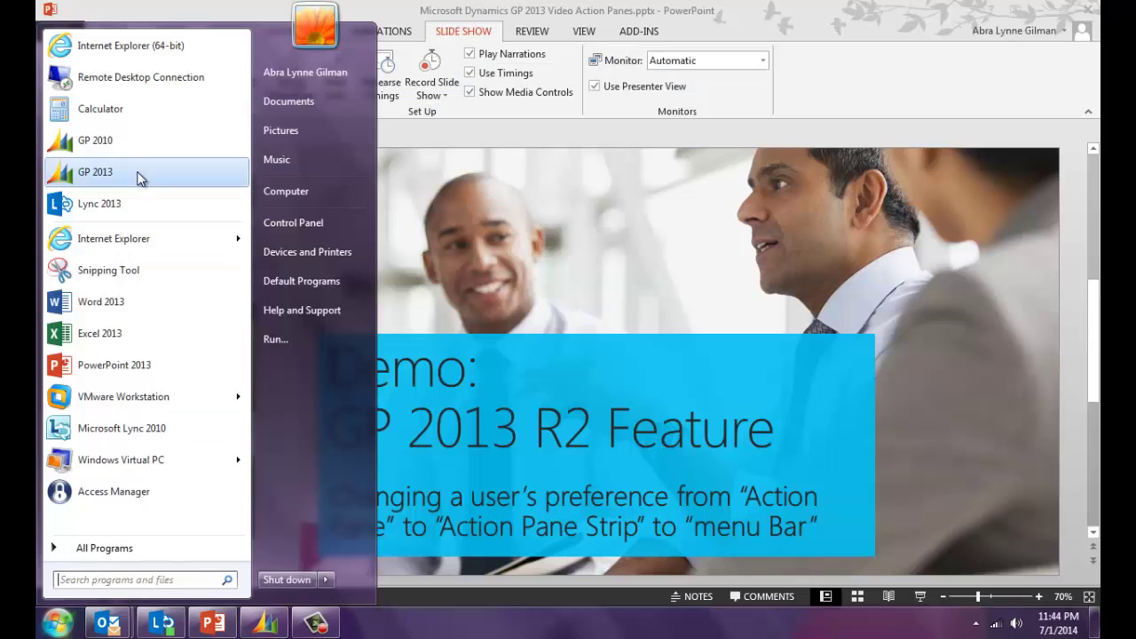
Step: Start GP 2013 from the Windows Start menu
{"action": "left_click", "coordinate": [140, 176]}
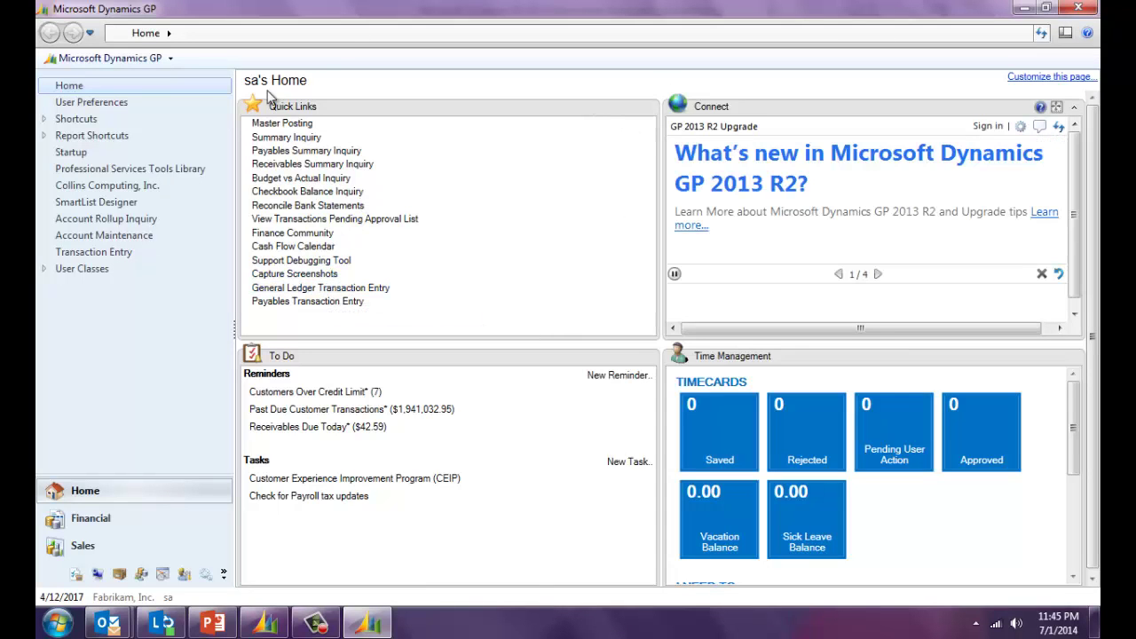
Step: Open General Ledger Transaction Entry and expand the Copy/Paste, account alias, File/Print and Tools strip dropdowns
{"action": "left_click", "coordinate": [319, 288]}
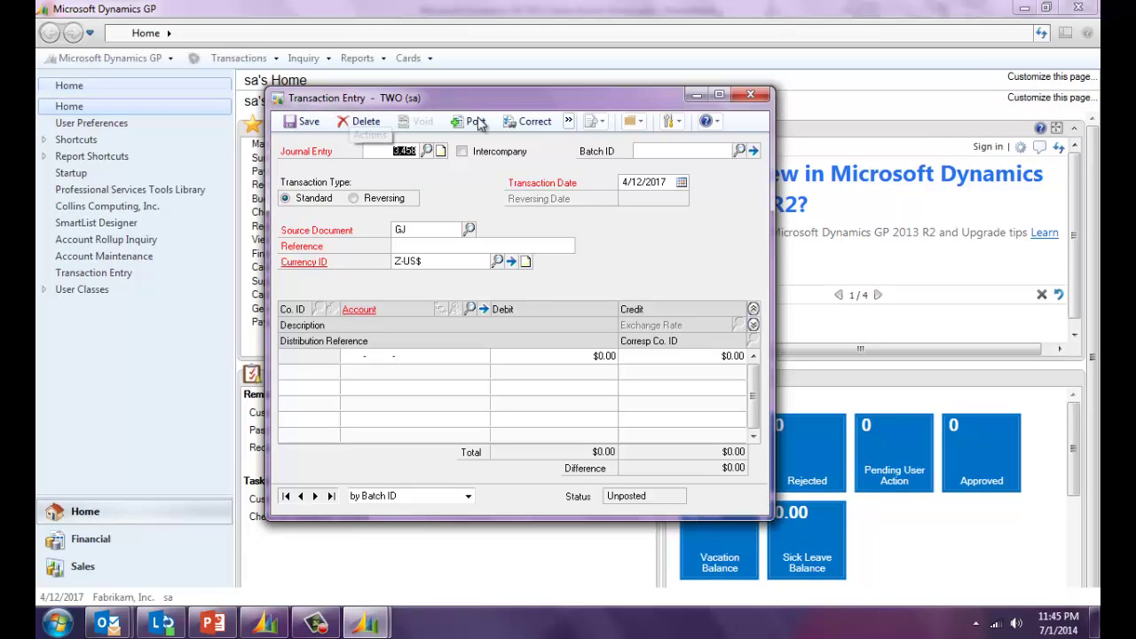
{"action": "left_click", "coordinate": [569, 122]}
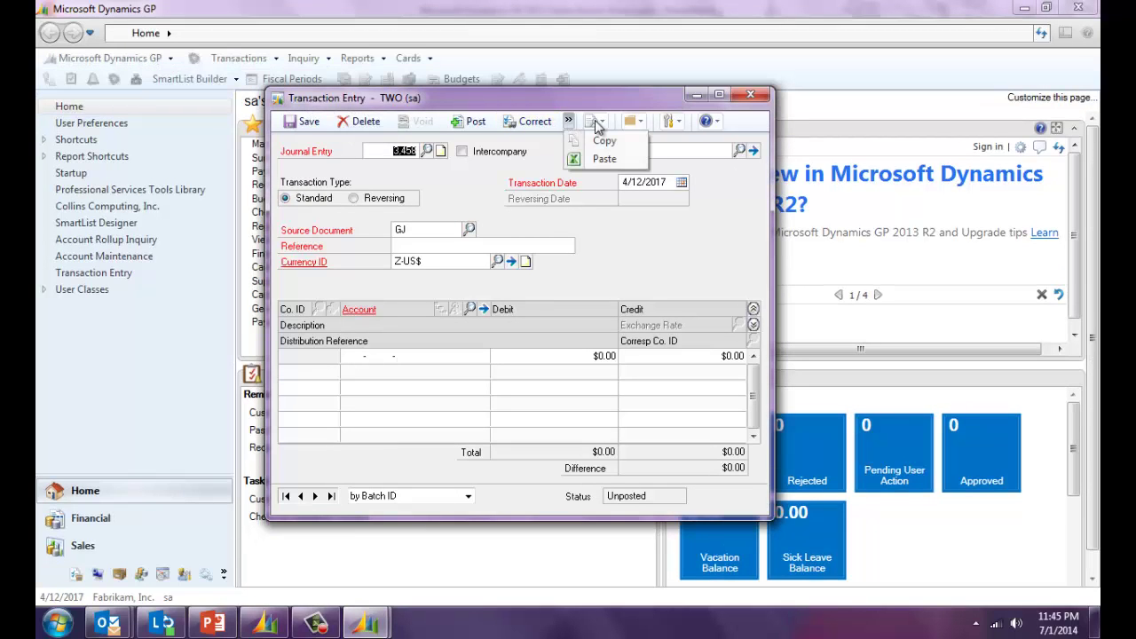
{"action": "left_click", "coordinate": [601, 122]}
{"action": "left_click", "coordinate": [643, 121]}
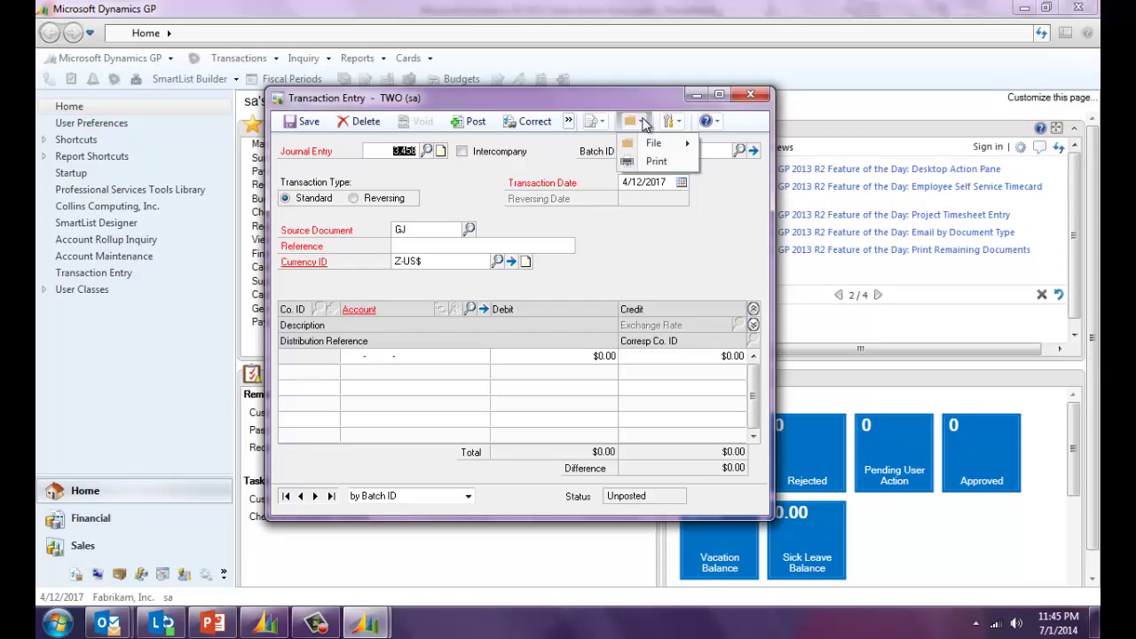
{"action": "left_click", "coordinate": [676, 122]}
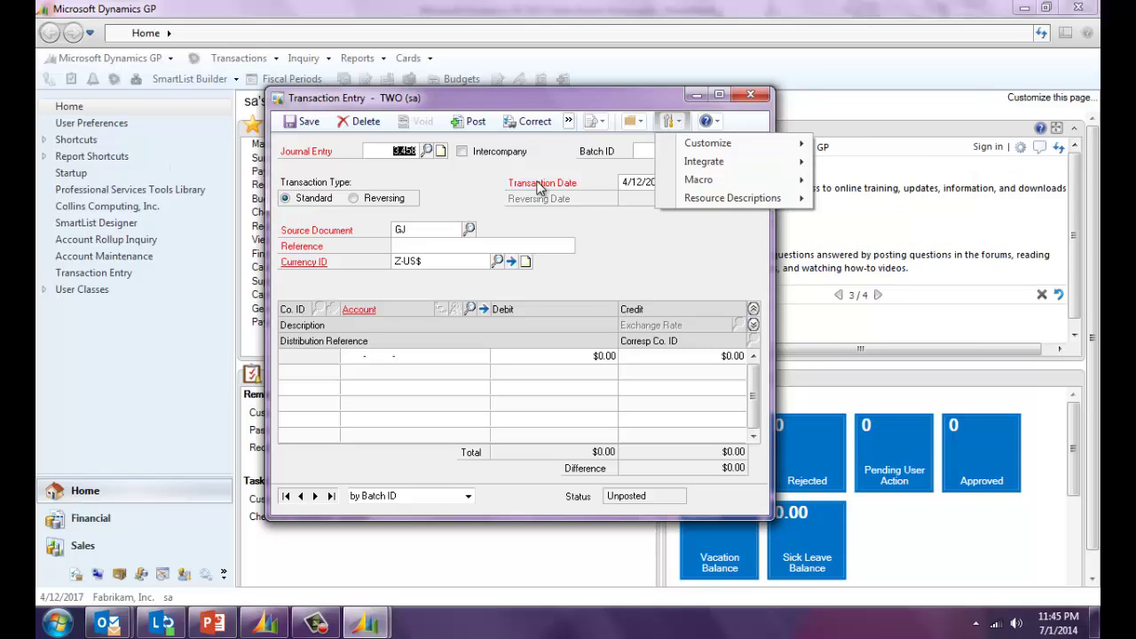
Step: Switch Window Command Display to Menu Bar in User Preferences, then restart GP and log in with the password
{"action": "left_click", "coordinate": [62, 57]}
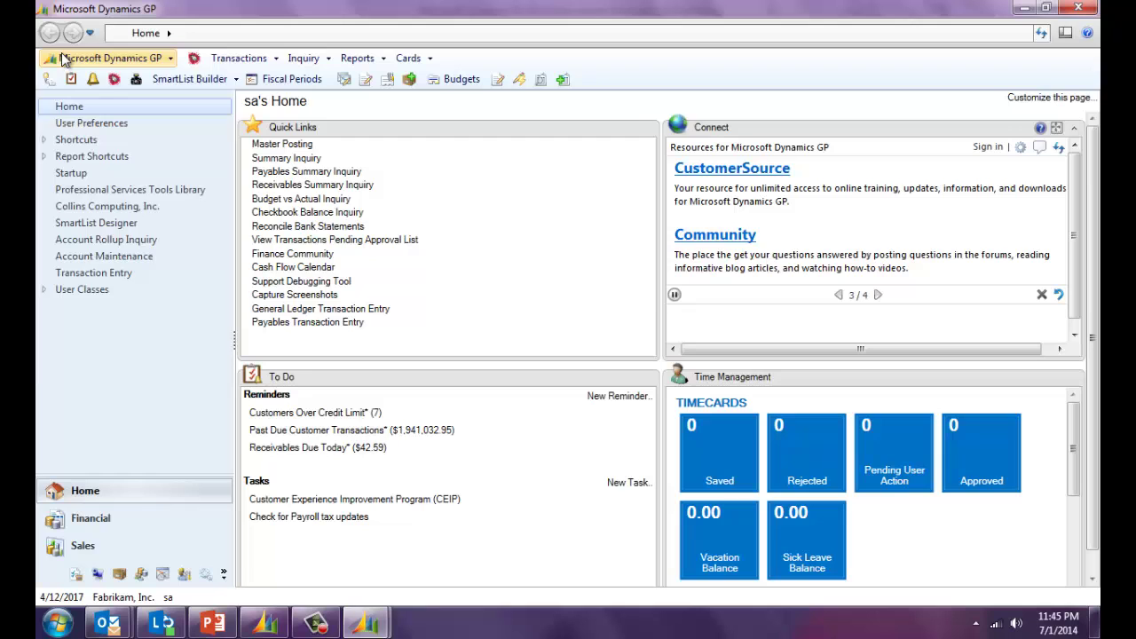
{"action": "left_click", "coordinate": [62, 57]}
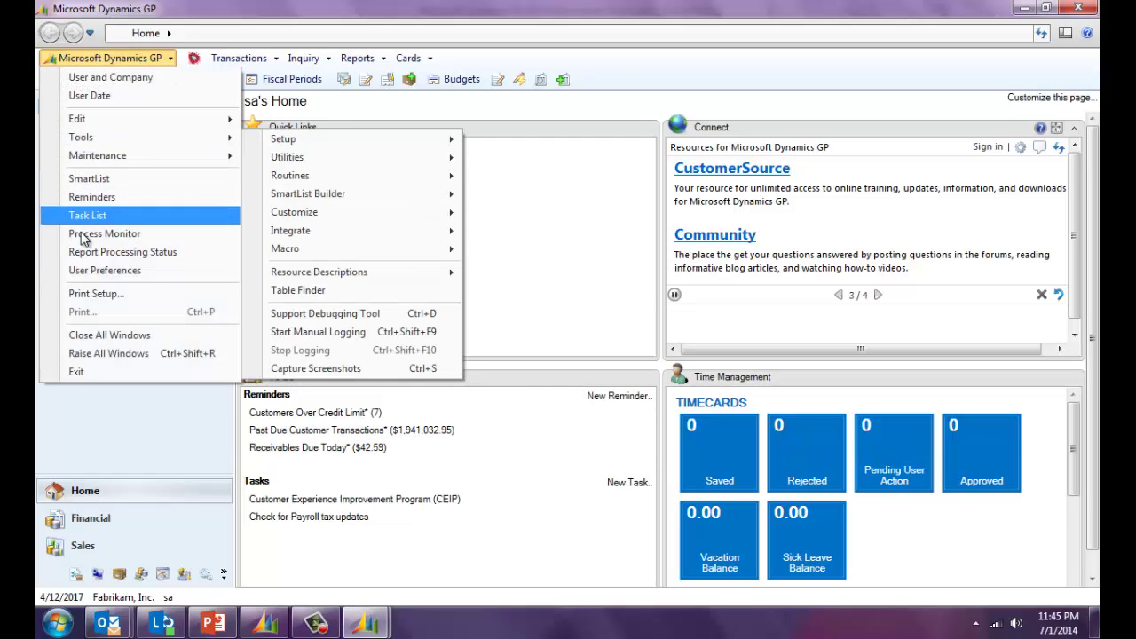
{"action": "left_click", "coordinate": [85, 270]}
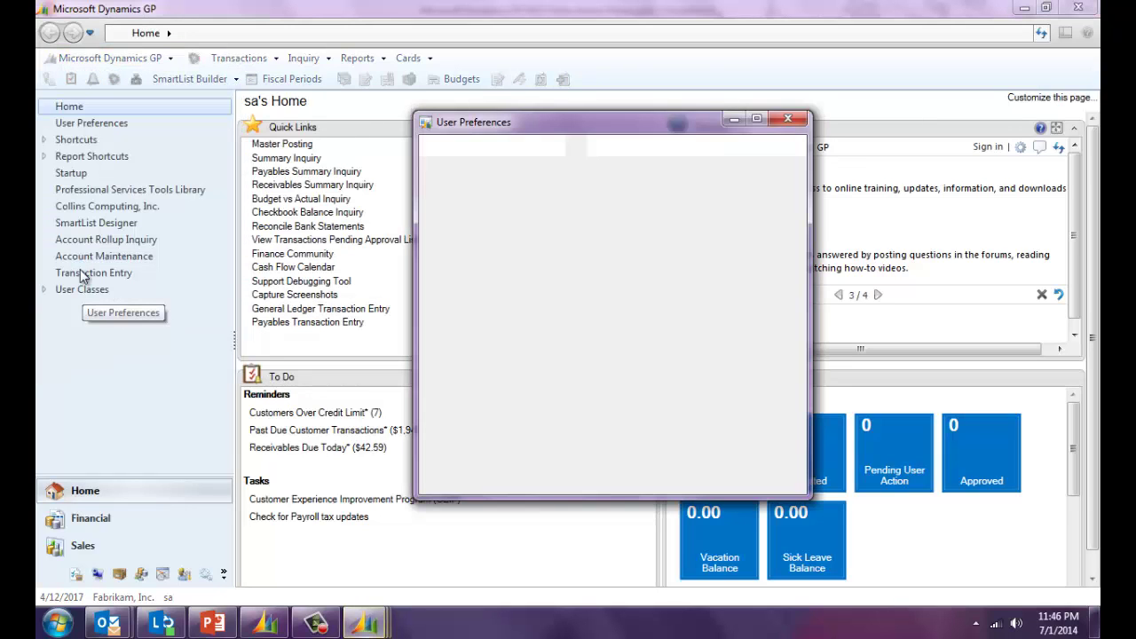
{"action": "left_click", "coordinate": [611, 342]}
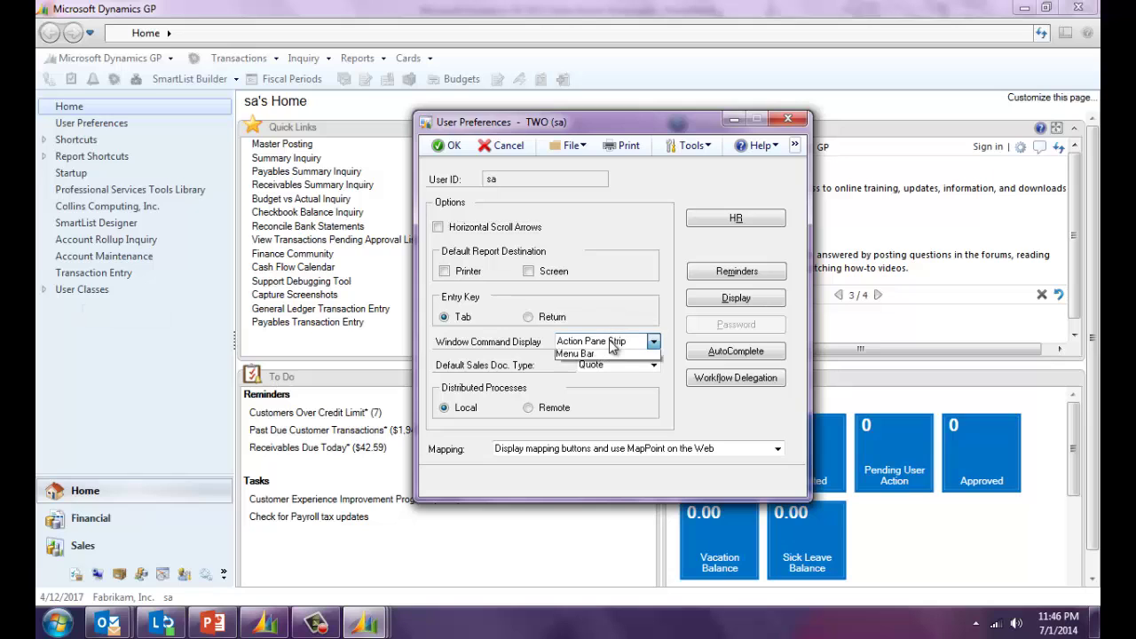
{"action": "left_click", "coordinate": [582, 379]}
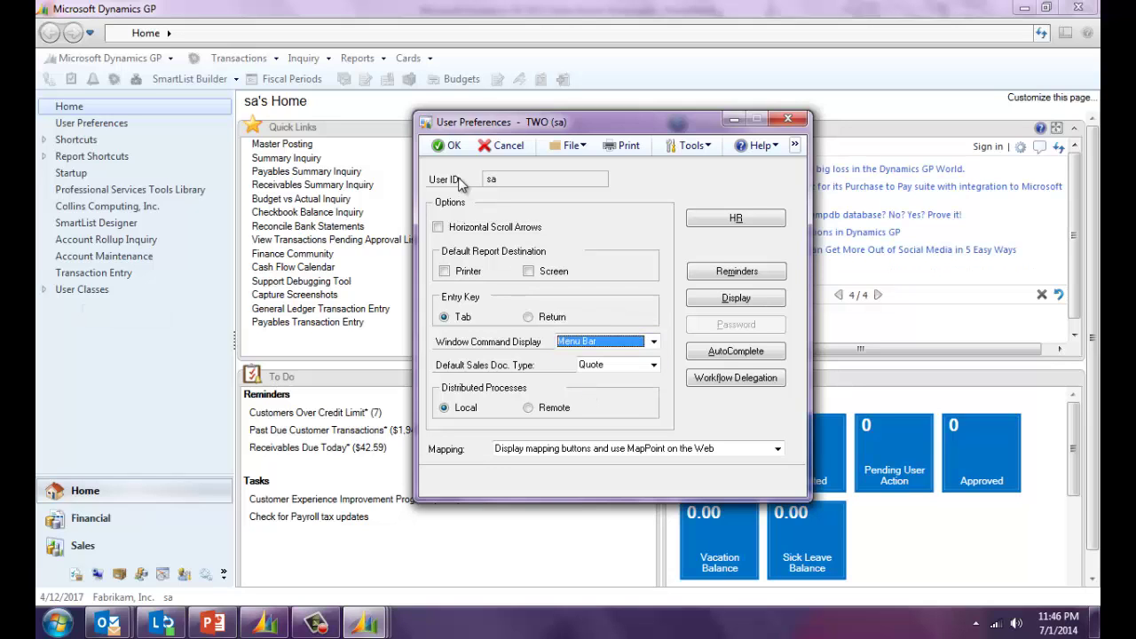
{"action": "left_click", "coordinate": [446, 146]}
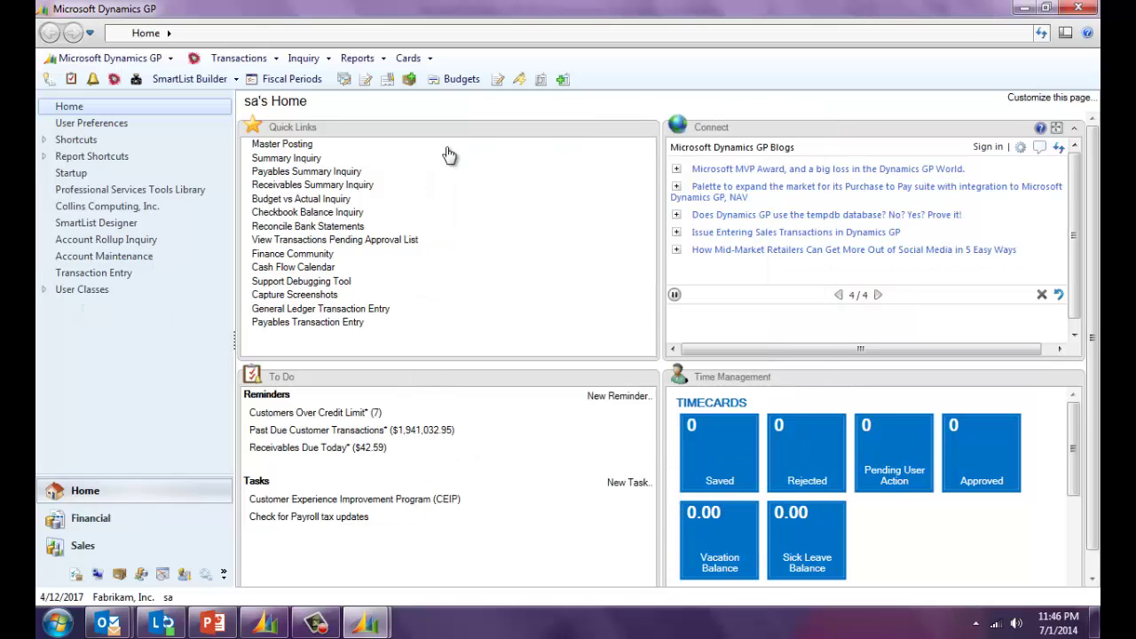
{"action": "left_click", "coordinate": [1077, 8]}
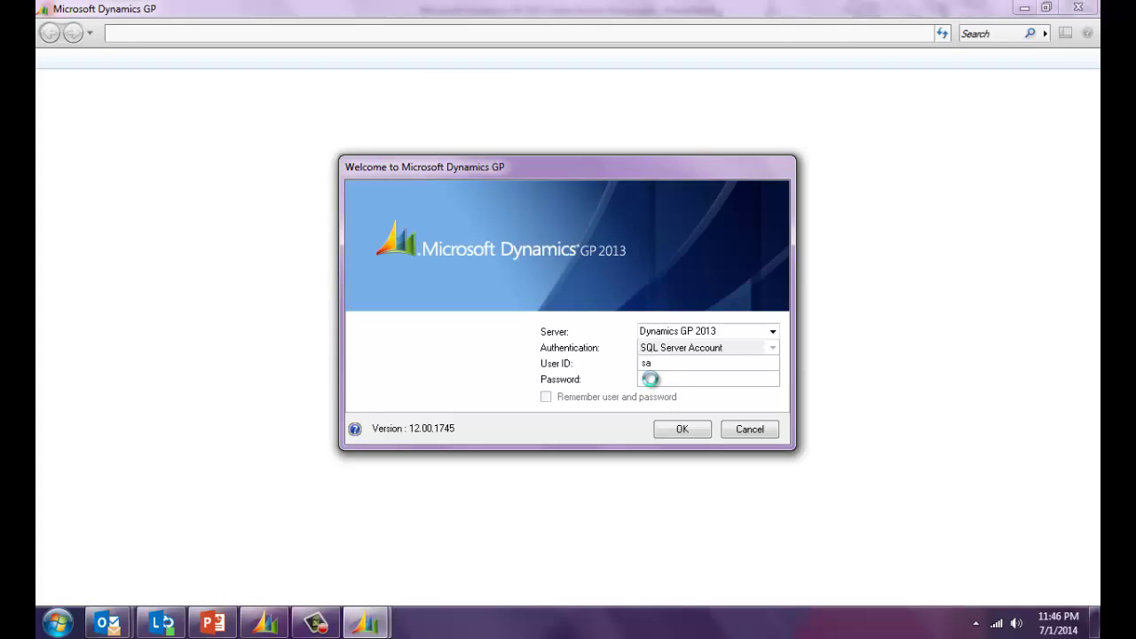
{"action": "type", "text": "•••"}
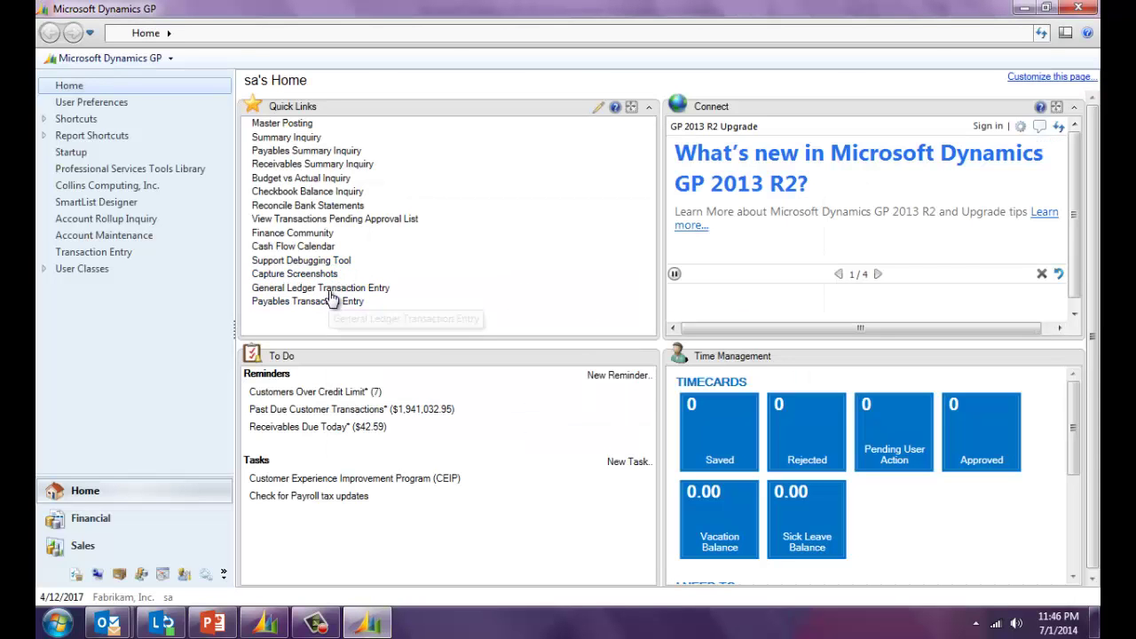
Step: Reopen General Ledger Transaction Entry and check the Tools menu's customize, integrate and macro commands
{"action": "left_click", "coordinate": [329, 291]}
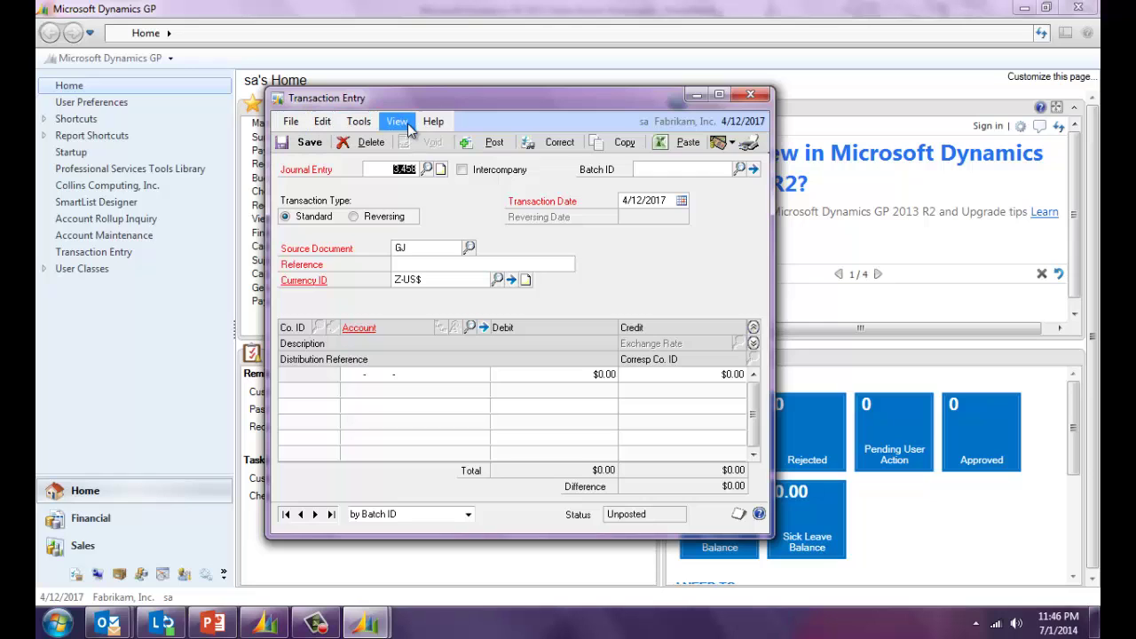
{"action": "left_click", "coordinate": [357, 123]}
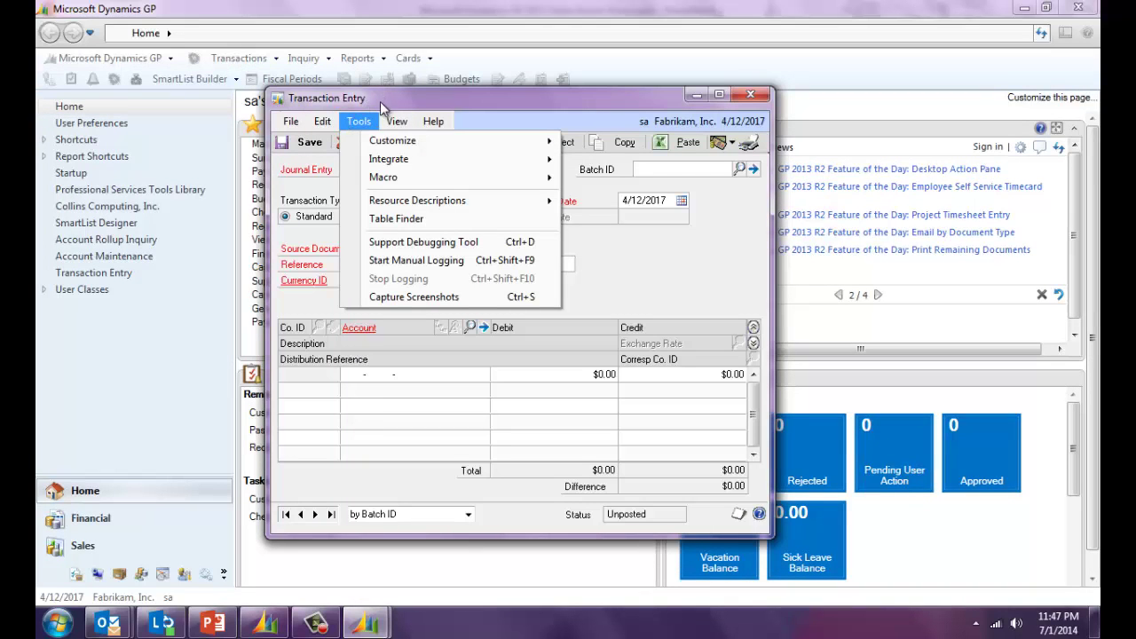
{"action": "left_click", "coordinate": [380, 101]}
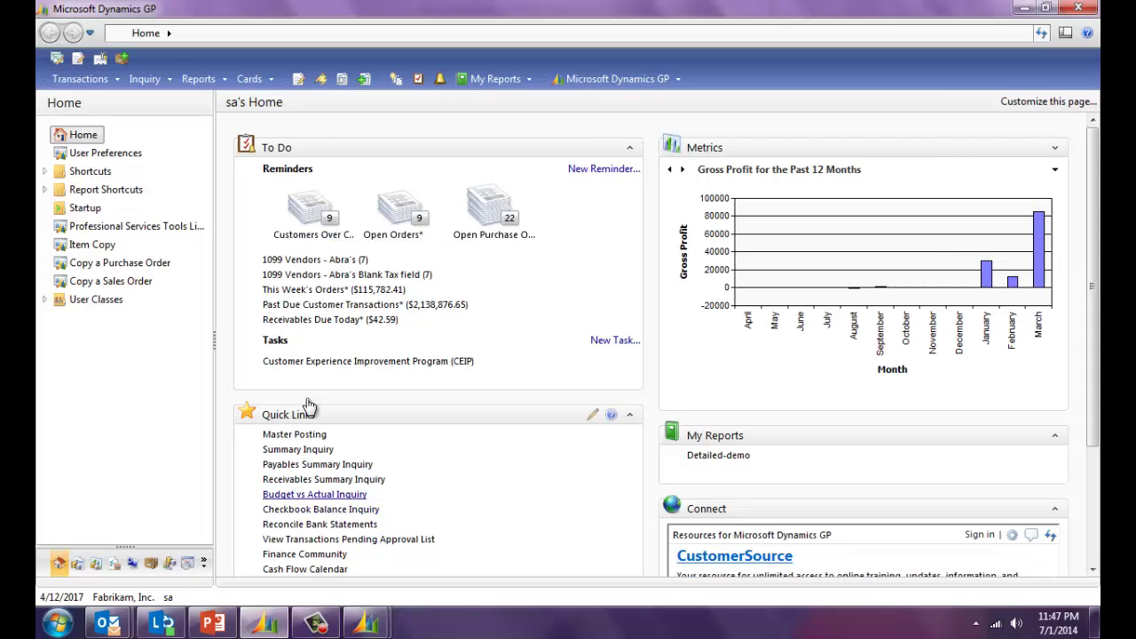
Step: Choose Transactions > Financial > General to open a second Transaction Entry window
{"action": "left_click", "coordinate": [98, 82]}
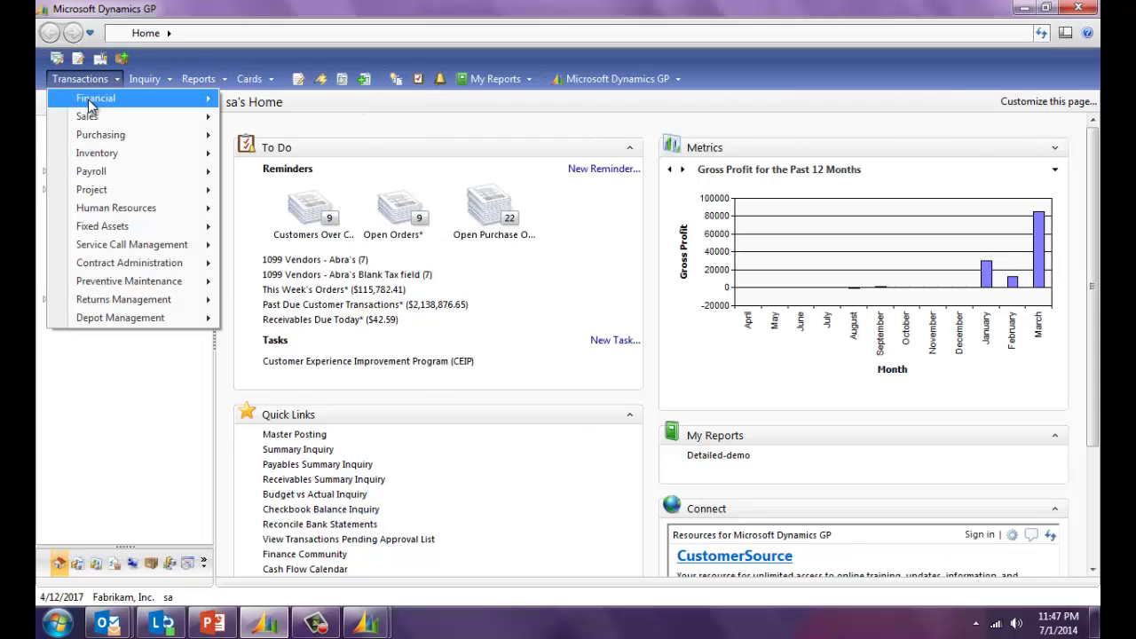
{"action": "mouse_move", "coordinate": [89, 105]}
{"action": "left_click", "coordinate": [266, 103]}
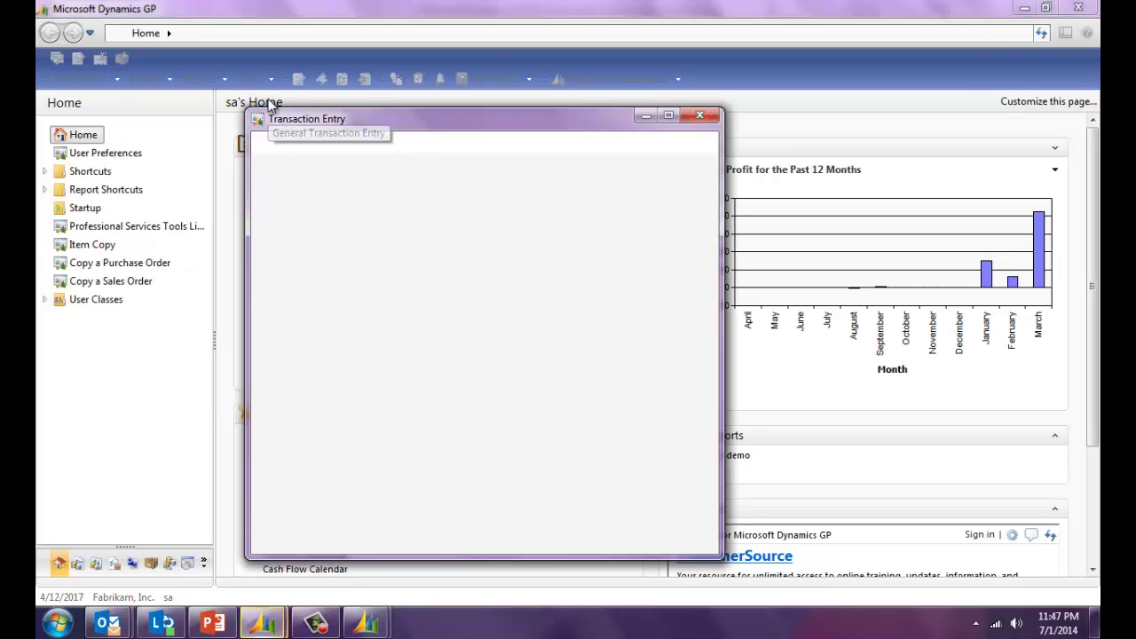